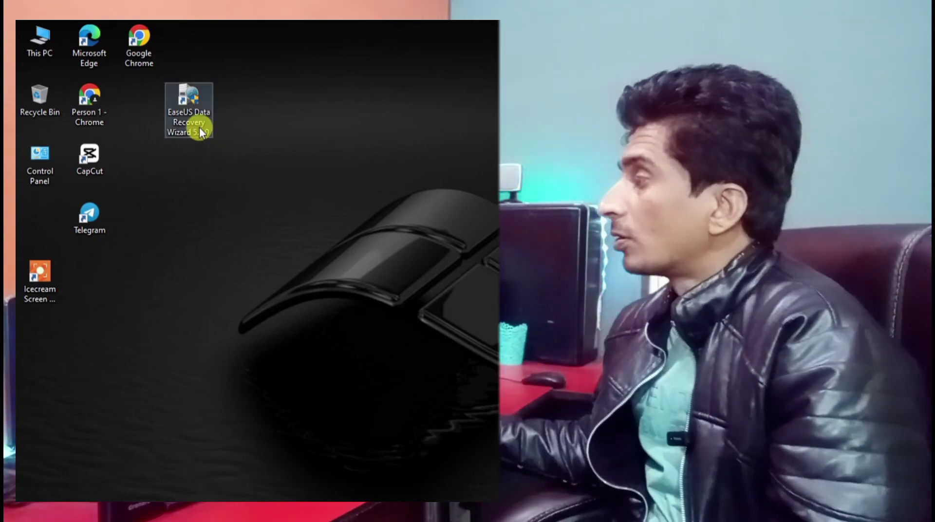
Launch EaseUS Data Recovery Wizard from the desktop and decline the offer to view new version details
click(200, 127)
click(200, 127)
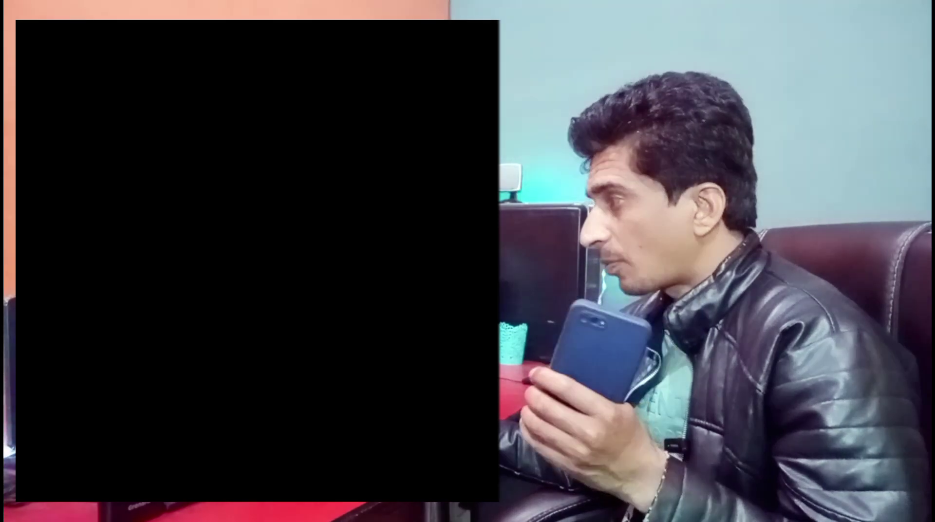
click(299, 351)
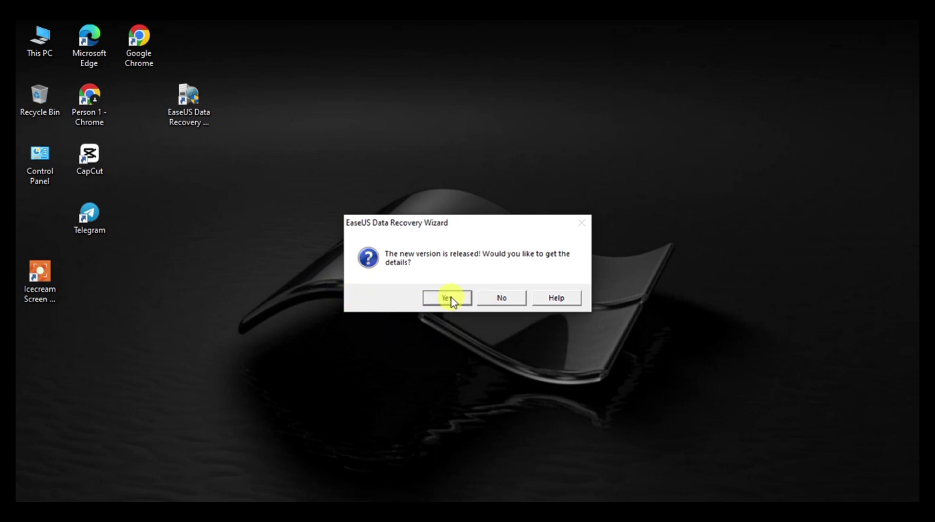
click(480, 300)
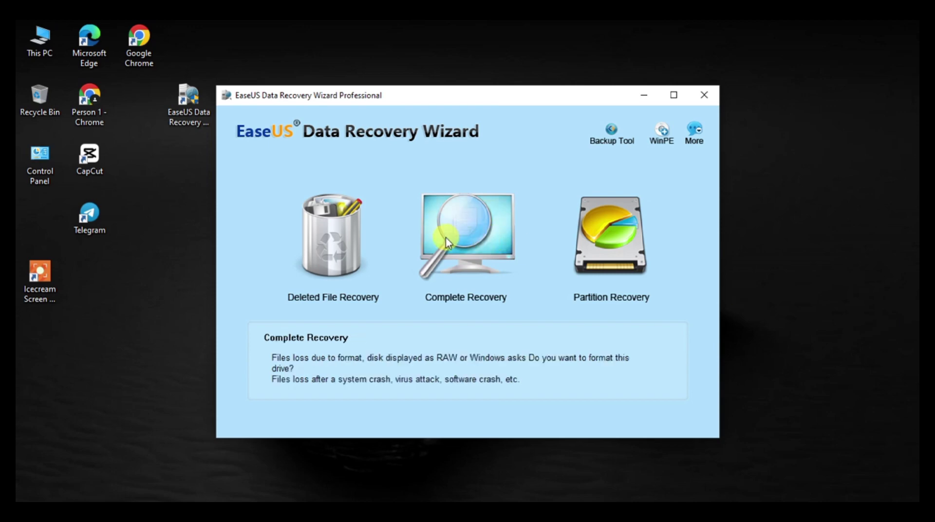
Examine the contents of Local Disk (G:), System Reserved (D:) and Local Disk (F:) in File Explorer
double_click(25, 30)
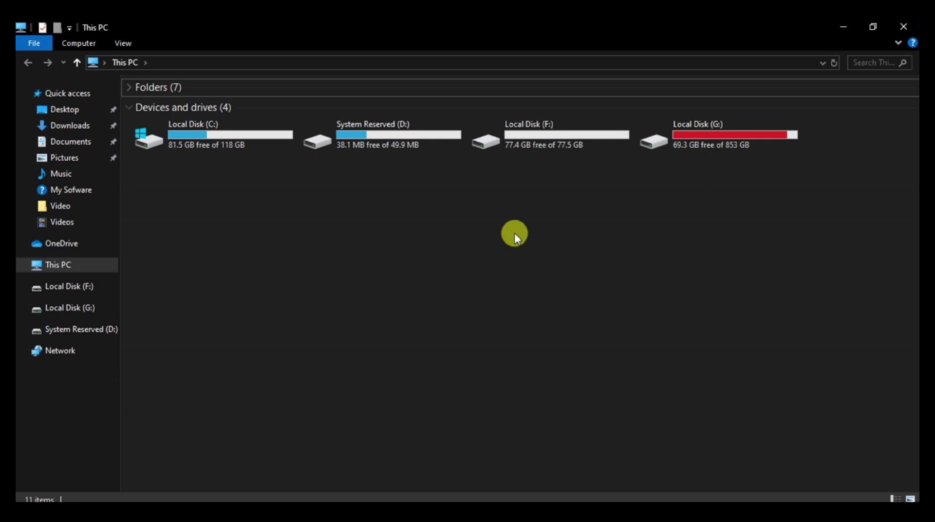
double_click(704, 135)
click(29, 63)
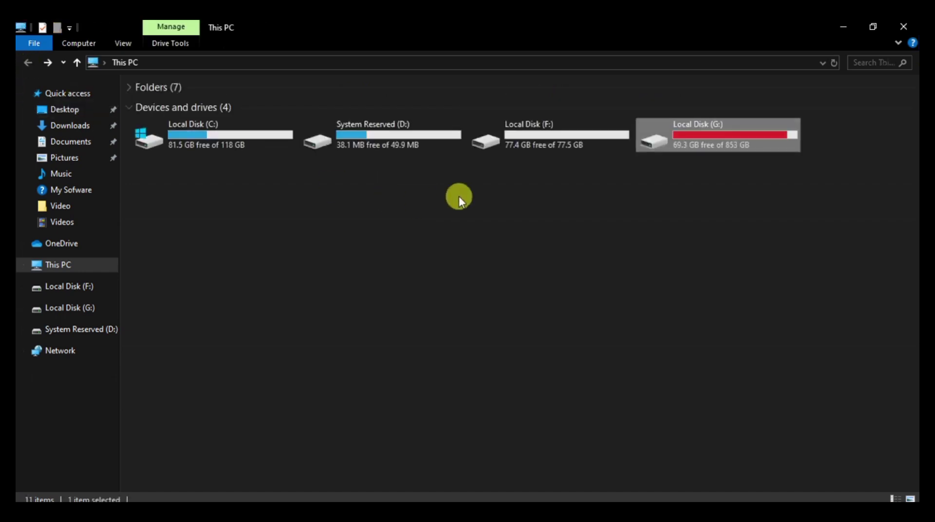
double_click(394, 139)
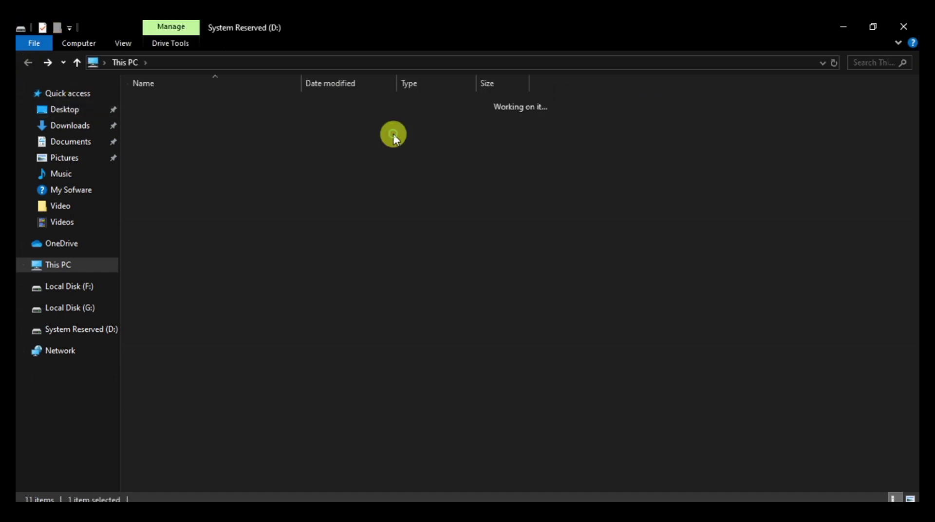
click(28, 62)
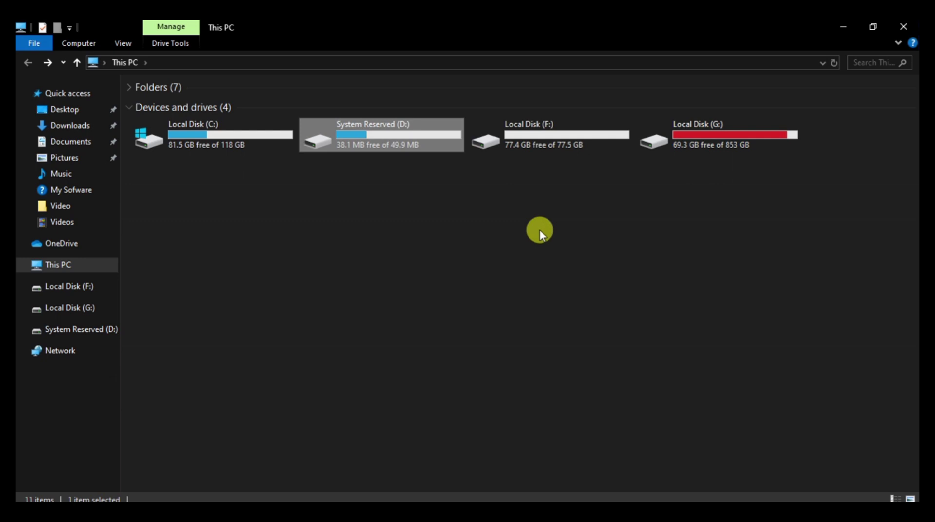
double_click(543, 146)
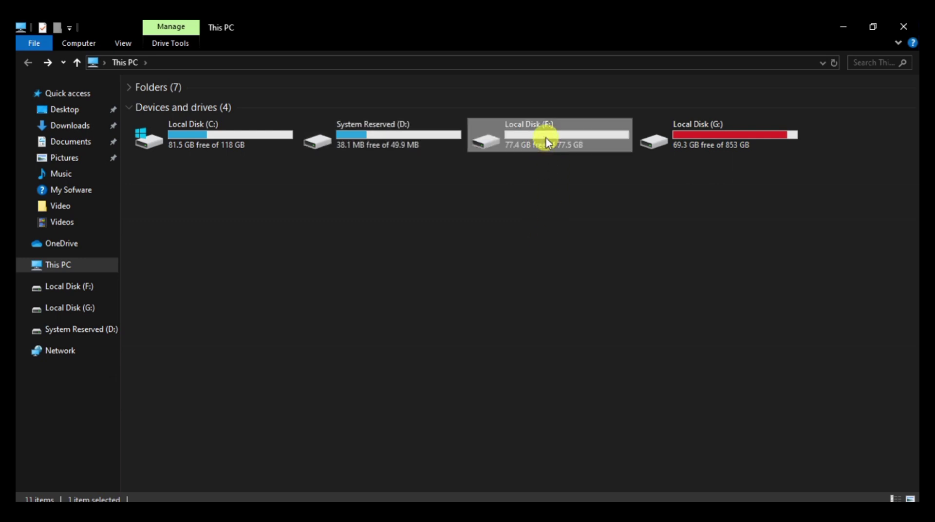
click(28, 63)
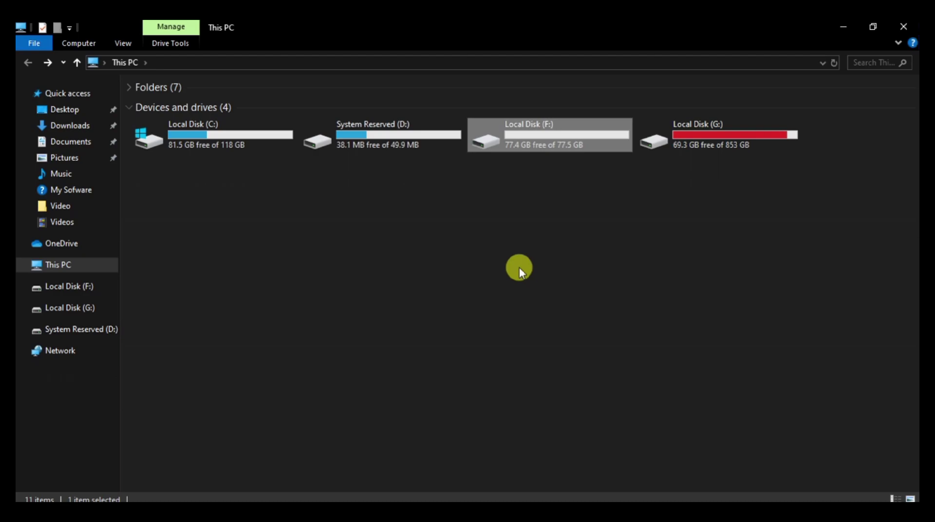
click(520, 267)
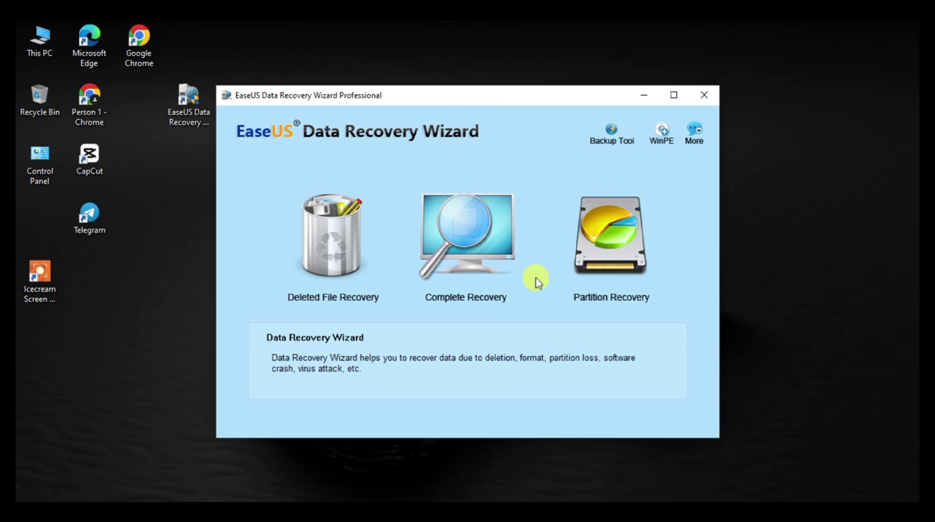
Start a Partition Recovery scan of the 931.51 GB Storage Device USB Device, searching all lost files automatically
click(606, 253)
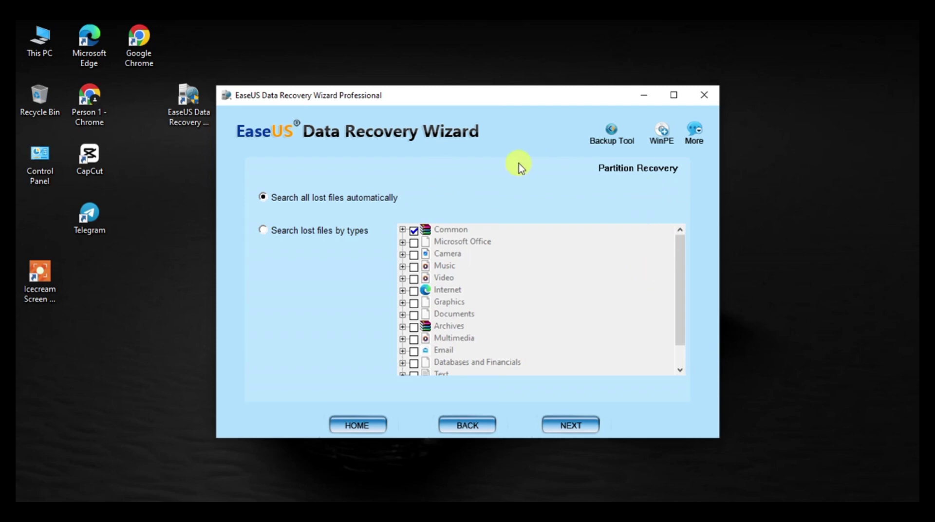
click(455, 426)
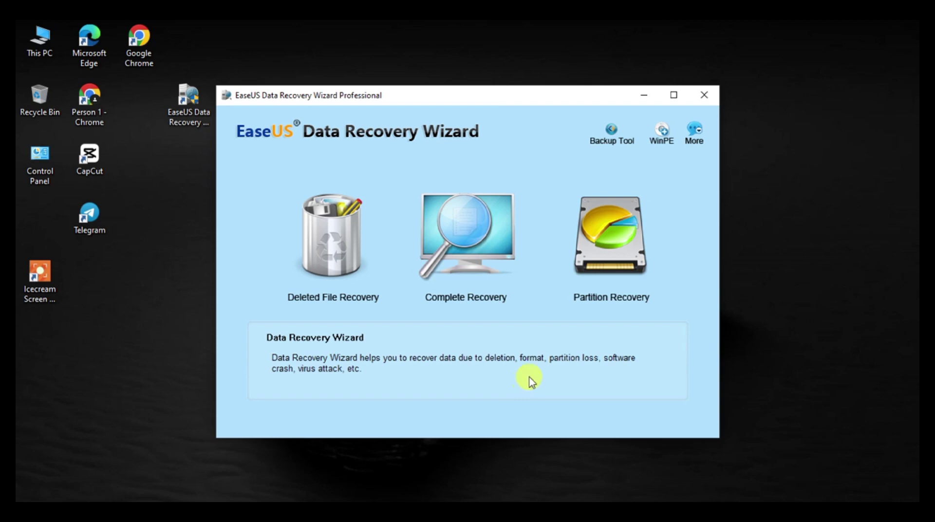
click(602, 291)
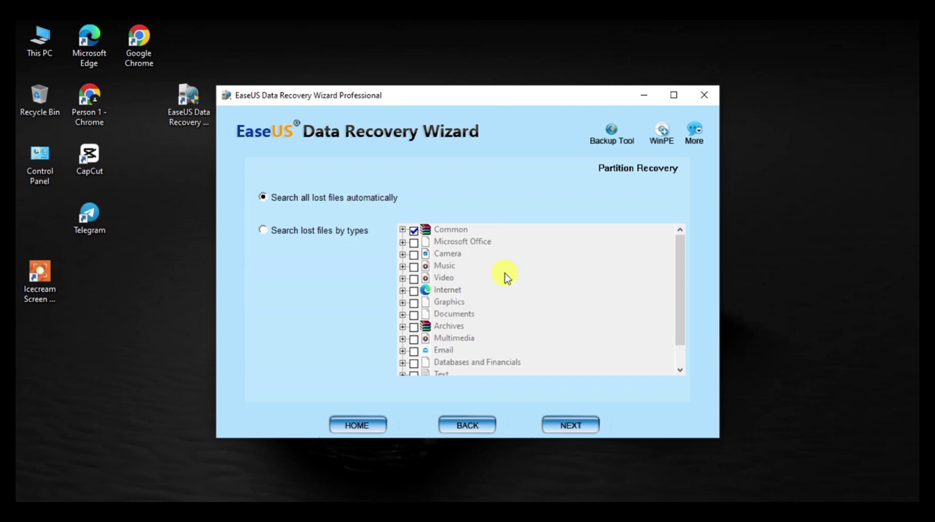
click(561, 422)
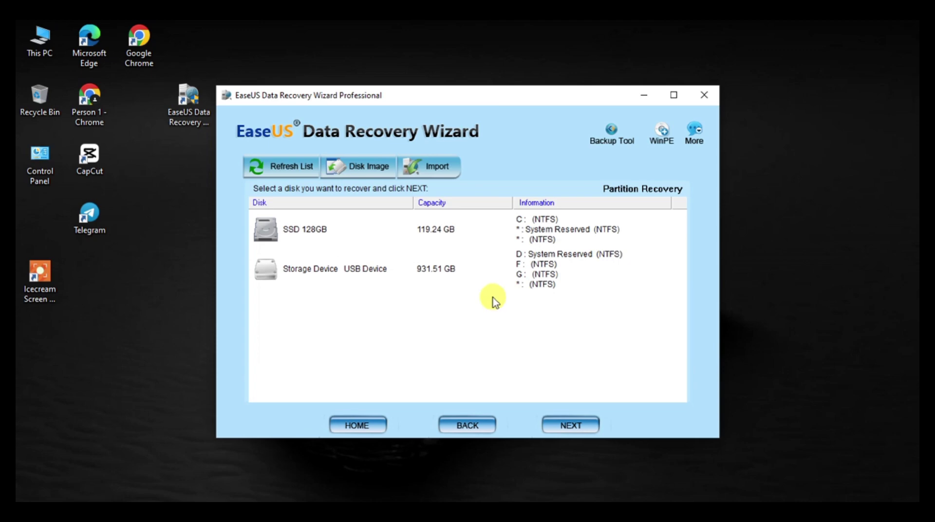
click(541, 283)
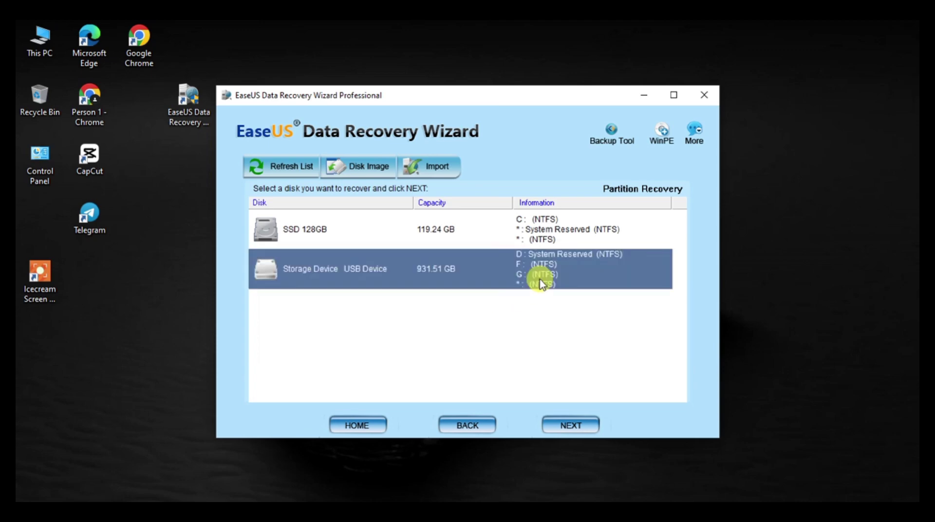
click(573, 425)
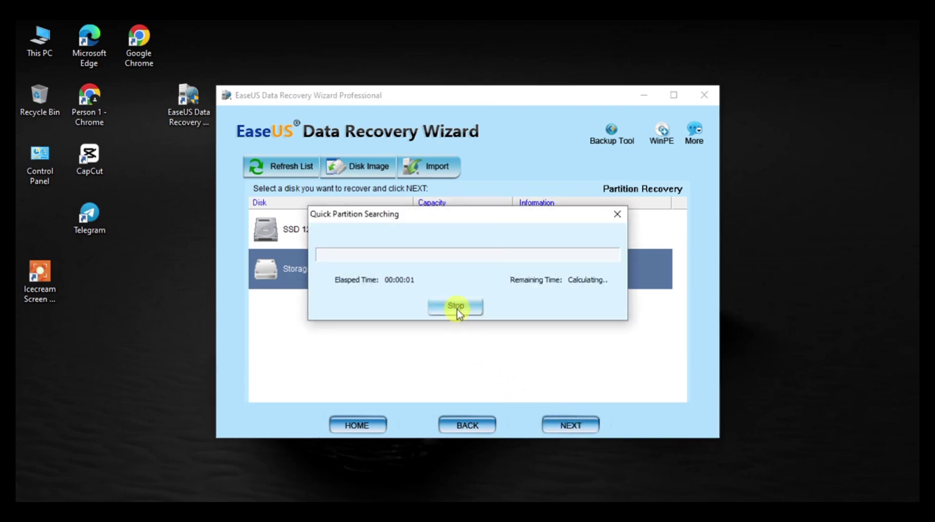
Stop the quick partition search and the intelligent file search early, confirming both stops
click(617, 214)
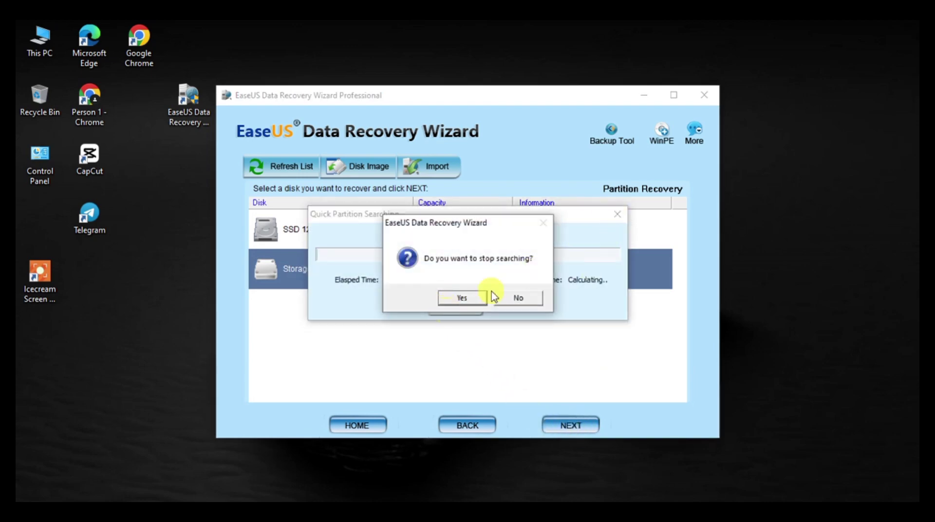
click(476, 300)
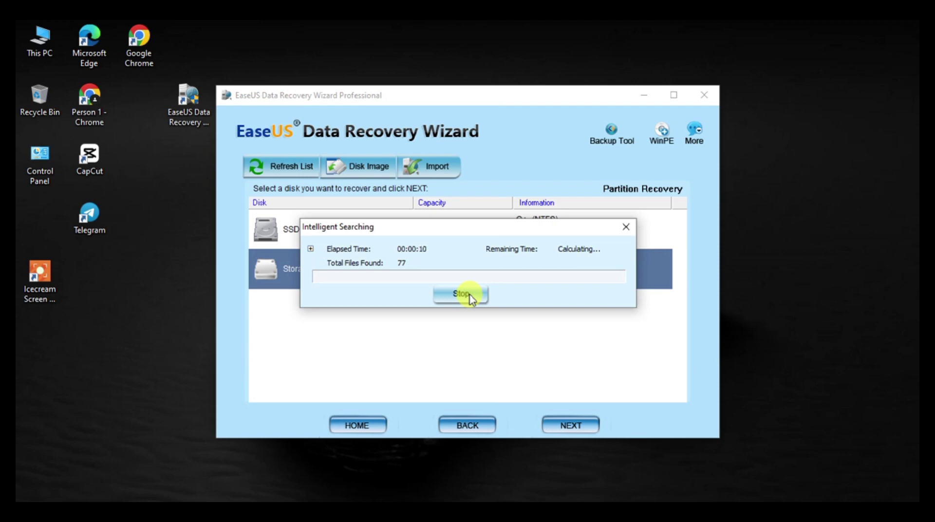
click(470, 296)
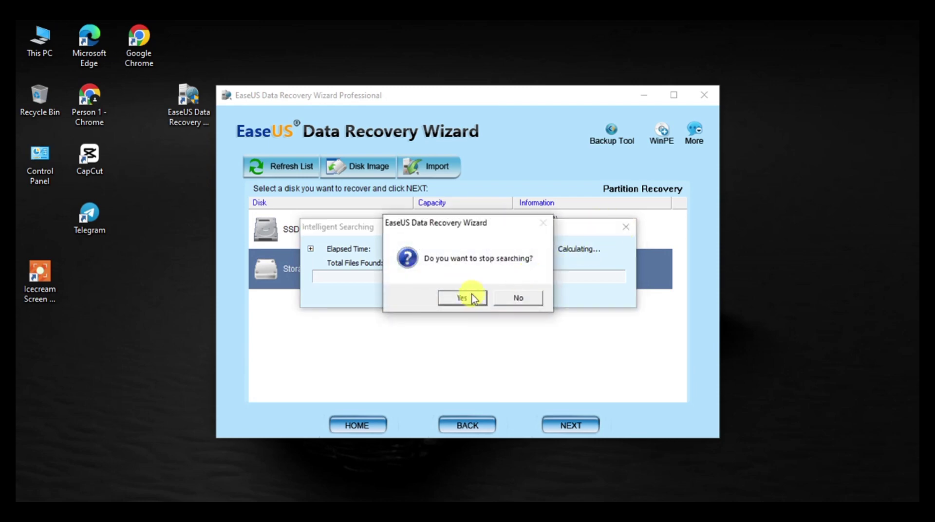
click(472, 296)
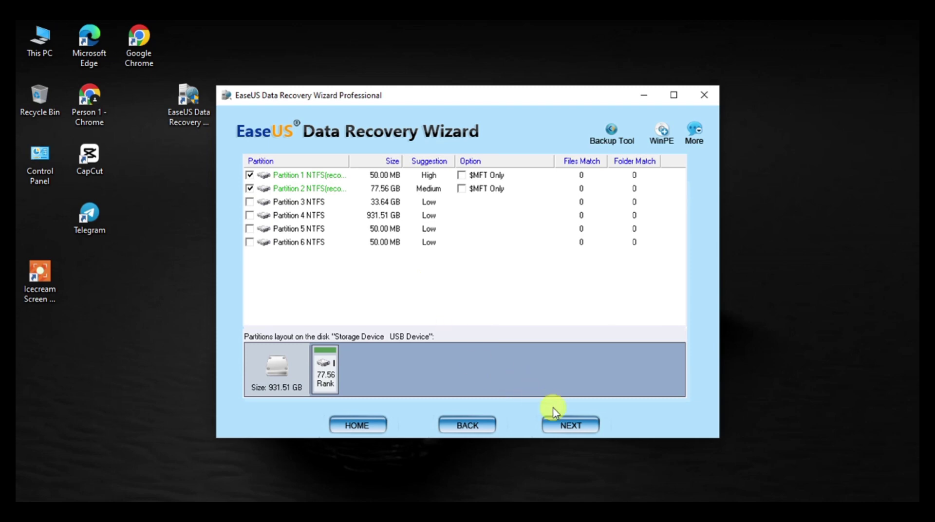
Continue with the preselected partitions, mark all files in 1 NTFS (System Reserved) and 2 NTFS, and begin their recovery
click(564, 425)
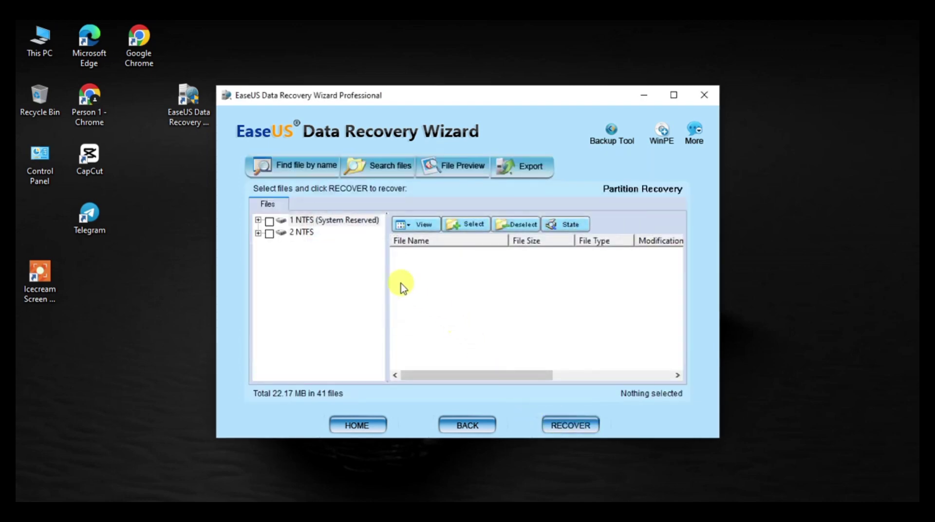
click(270, 222)
click(269, 233)
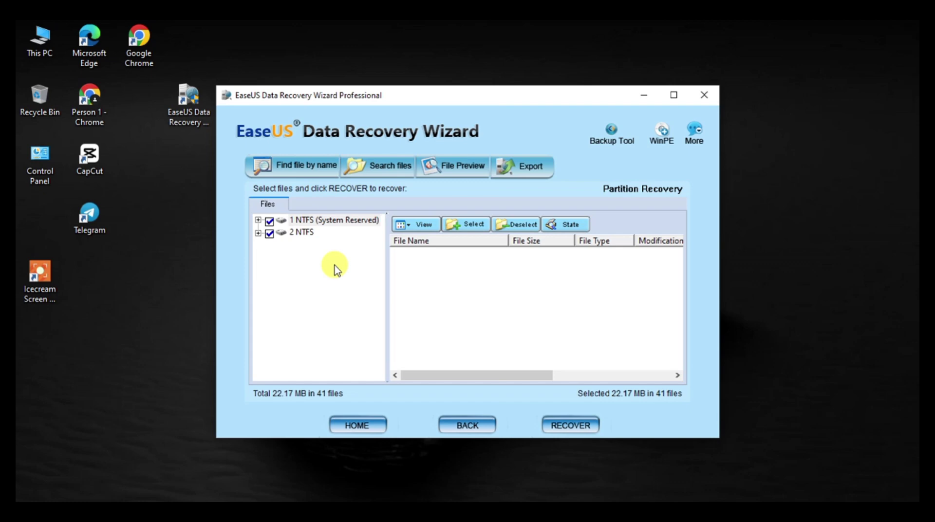
click(576, 422)
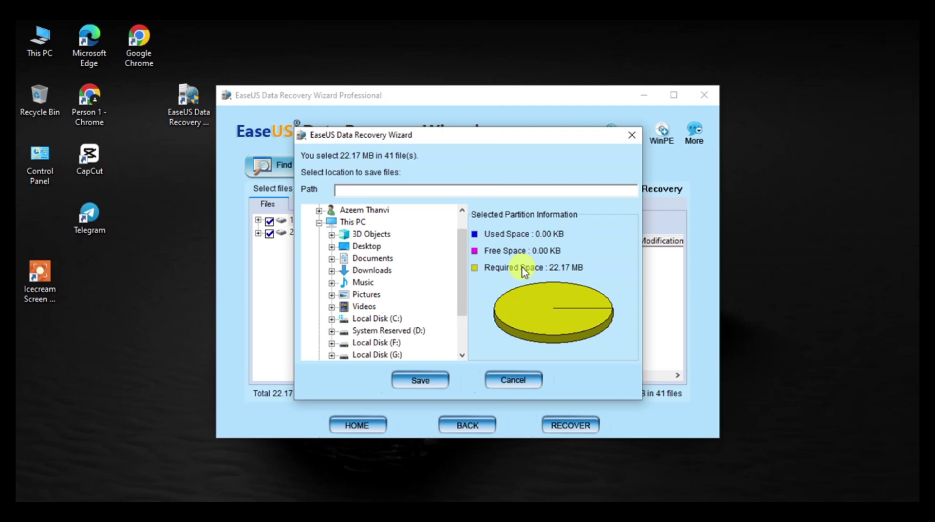
scroll(429, 292, down, 1)
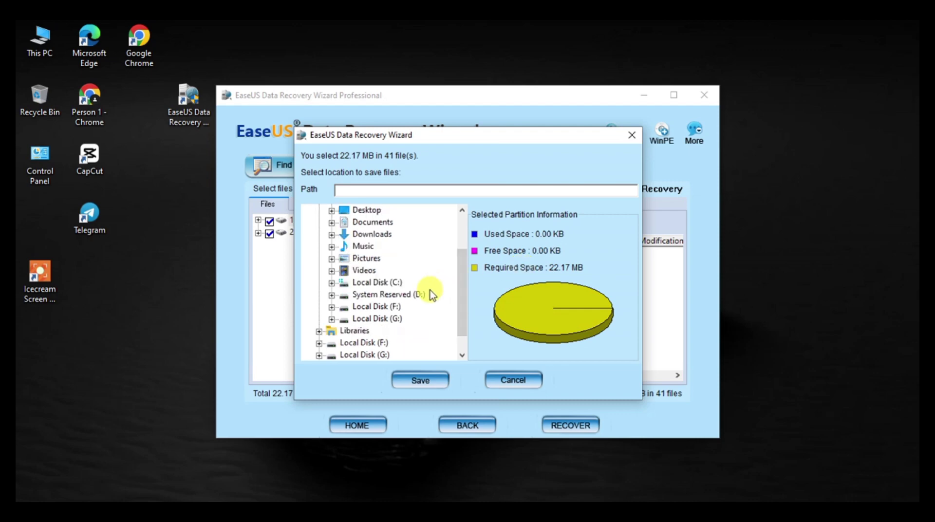
Check the contents of Local Disk (F:) in File Explorer before choosing where to save the files
click(56, 53)
double_click(53, 51)
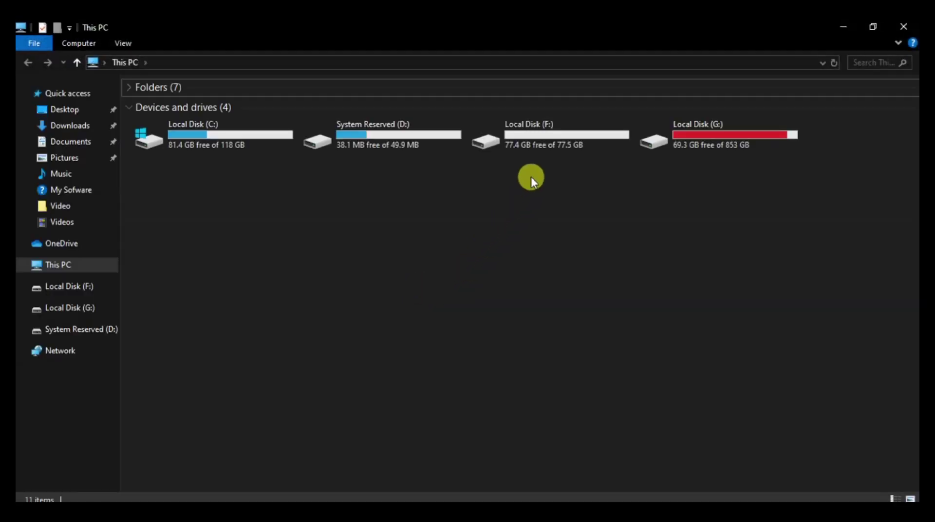
double_click(531, 138)
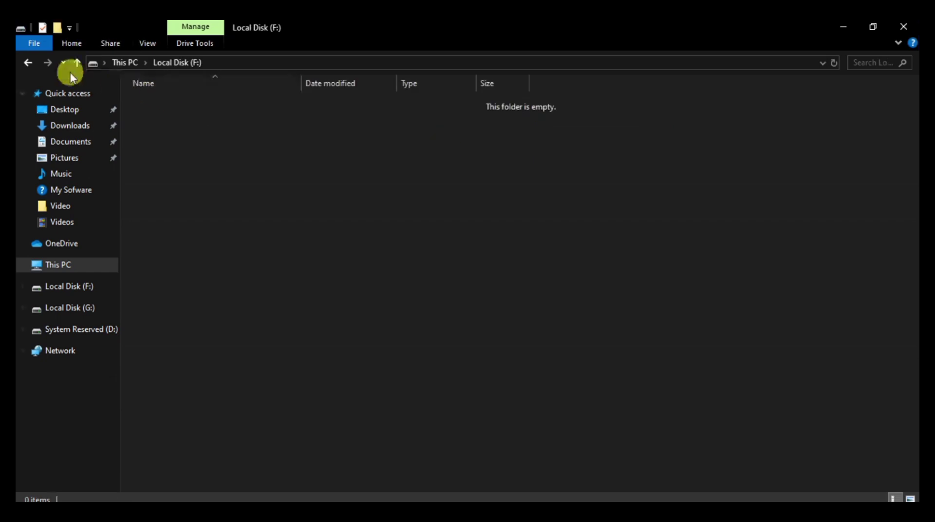
click(29, 62)
double_click(530, 137)
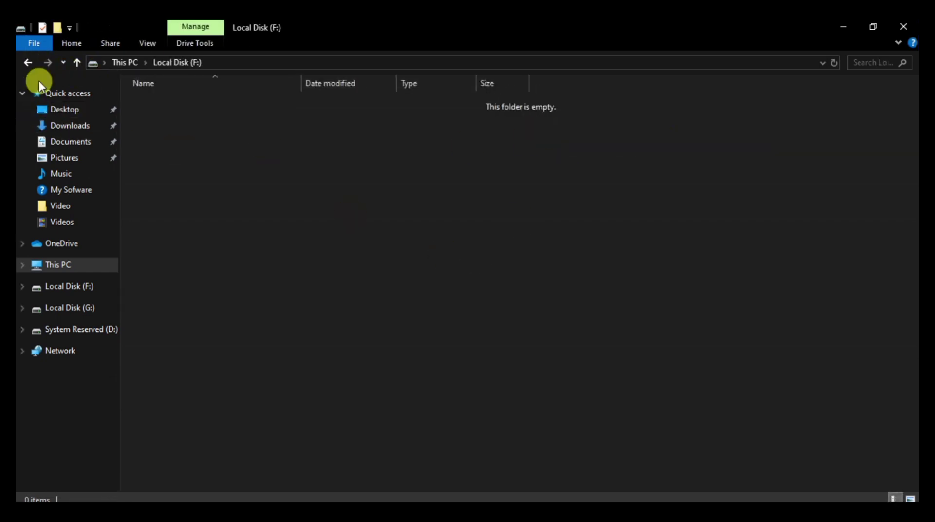
click(36, 68)
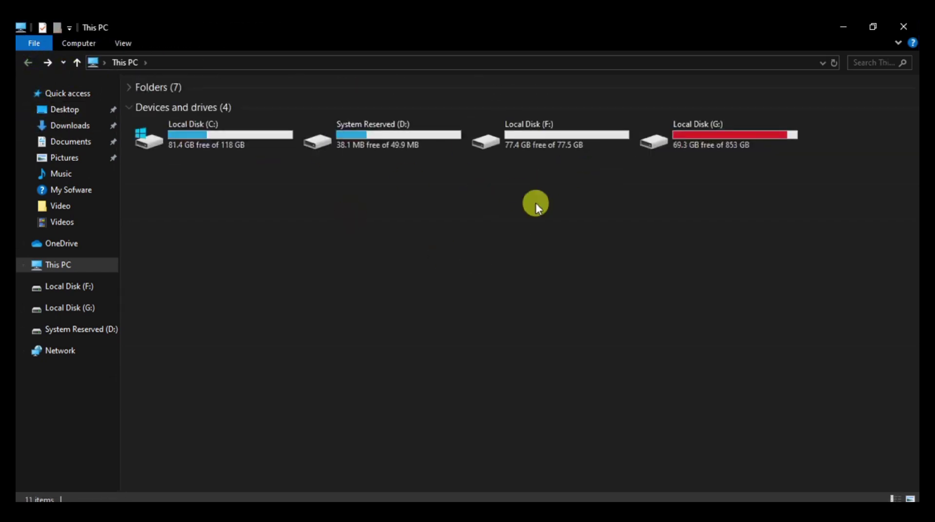
click(536, 139)
click(524, 214)
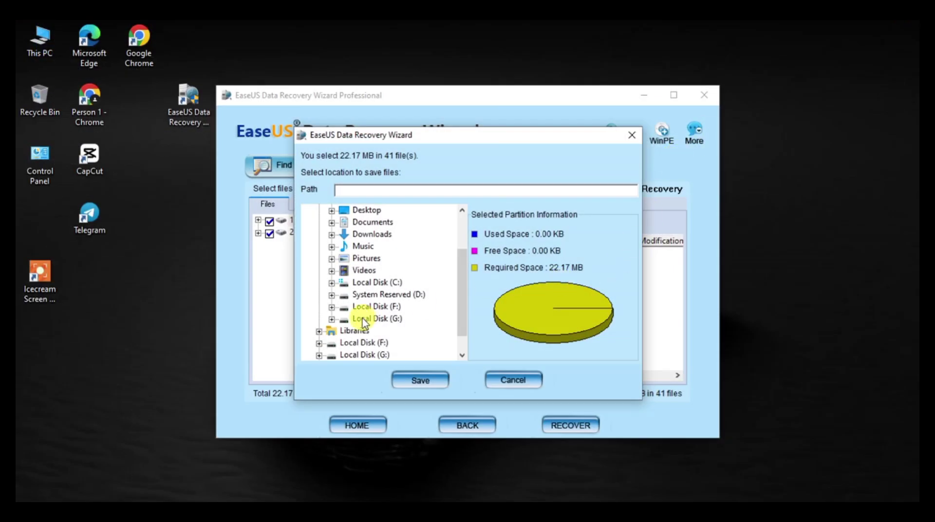
Set Local Disk (F:) as the save location and recheck that drive's contents in File Explorer
click(365, 307)
click(43, 52)
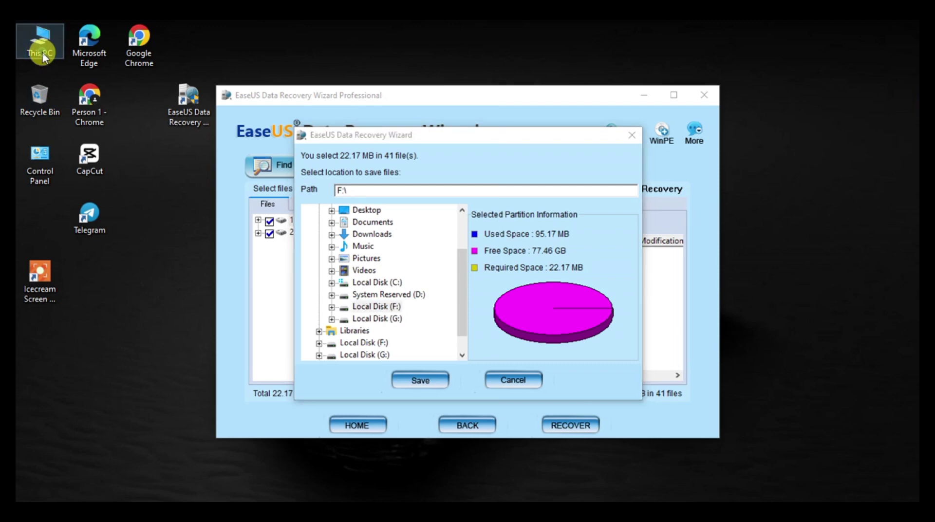
double_click(44, 54)
double_click(554, 136)
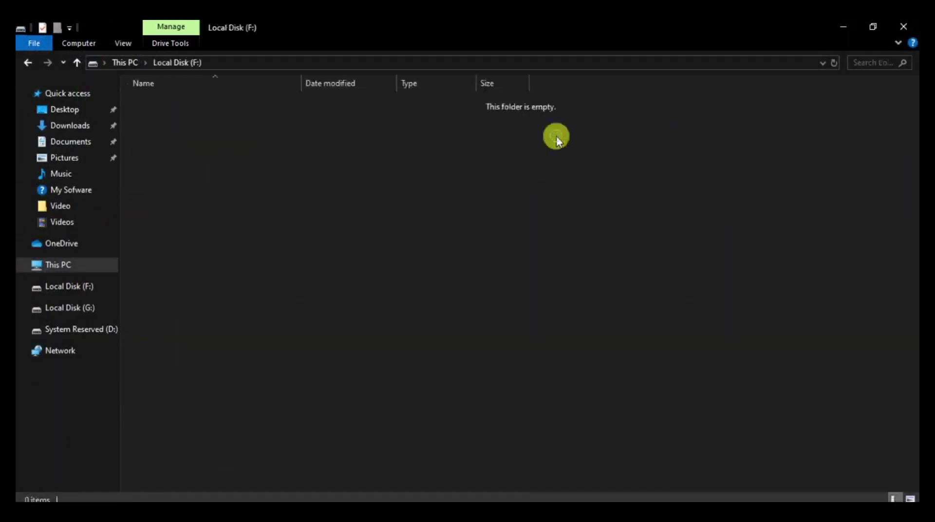
click(27, 63)
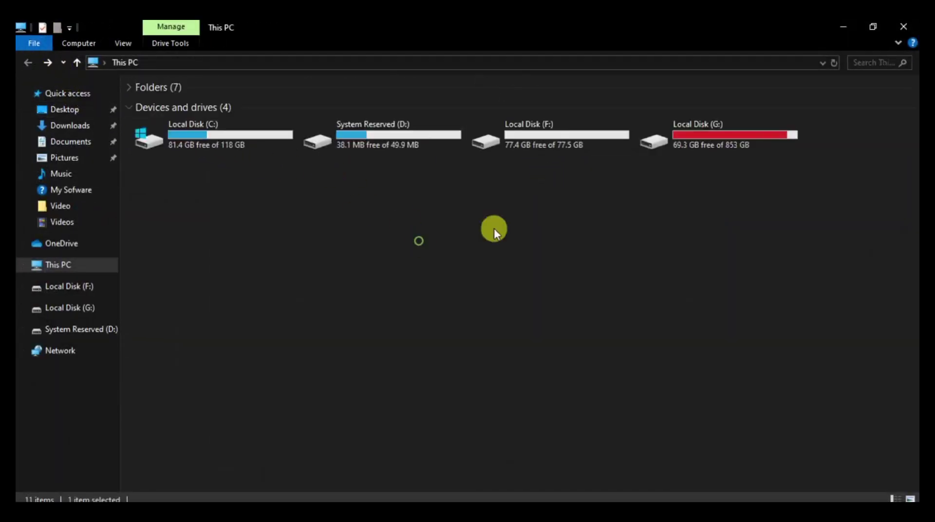
click(905, 27)
Save the recovered files to F:\, agreeing to use the same drive, and close the recovery report
click(438, 381)
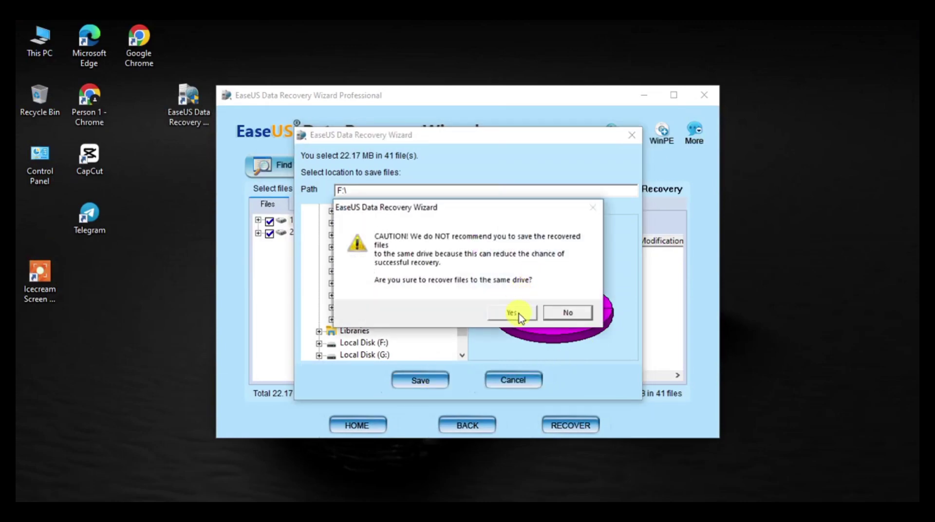
click(519, 315)
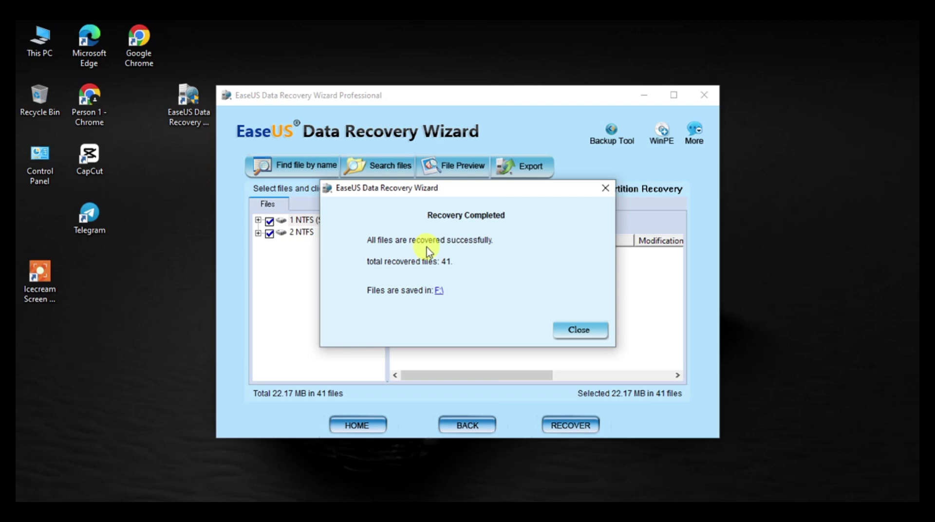
click(570, 330)
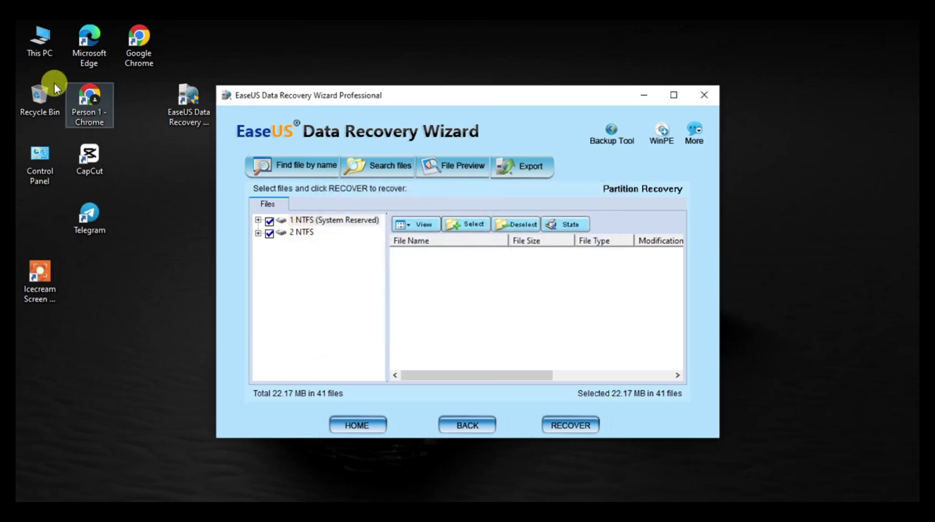
Open the 1 NTFS folder on Local Disk (F:) in File Explorer and inspect both subfolders of its $RECYCLE.BIN folder
double_click(31, 41)
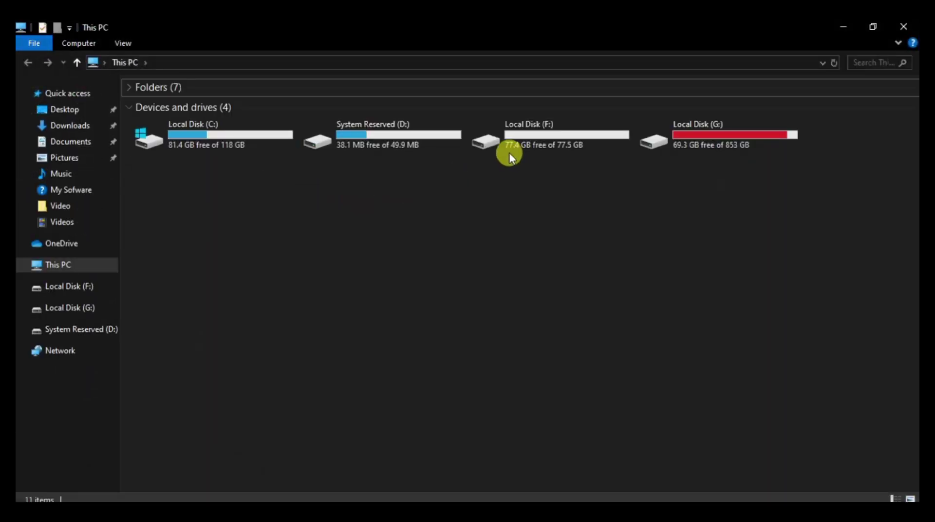
double_click(554, 136)
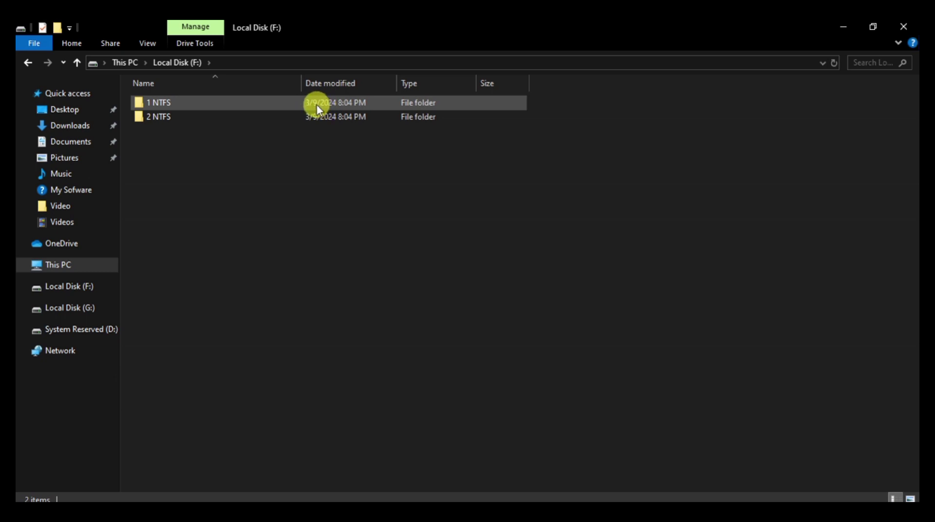
double_click(234, 107)
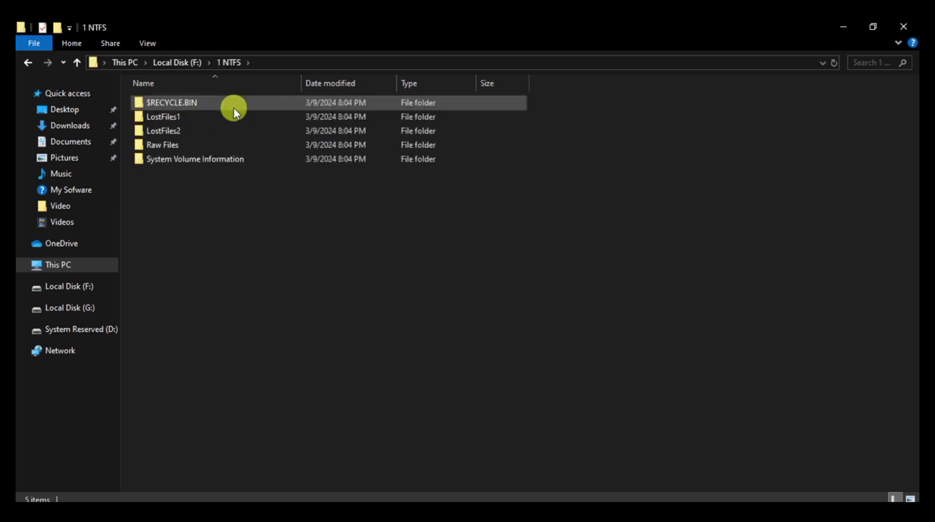
double_click(234, 108)
double_click(234, 109)
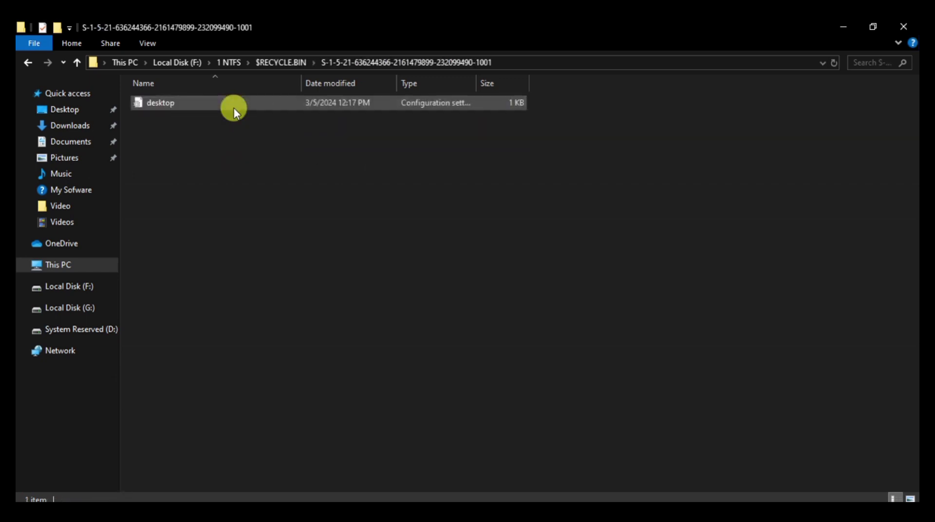
click(29, 62)
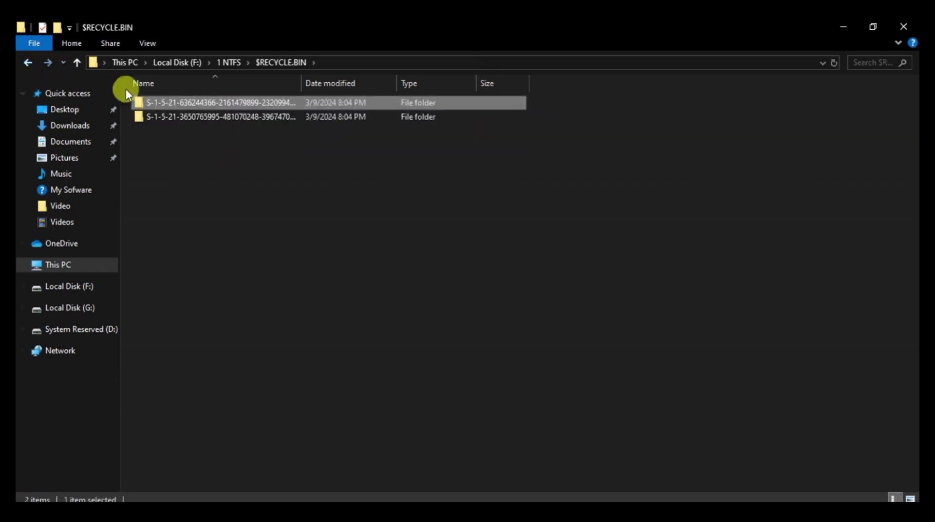
double_click(163, 122)
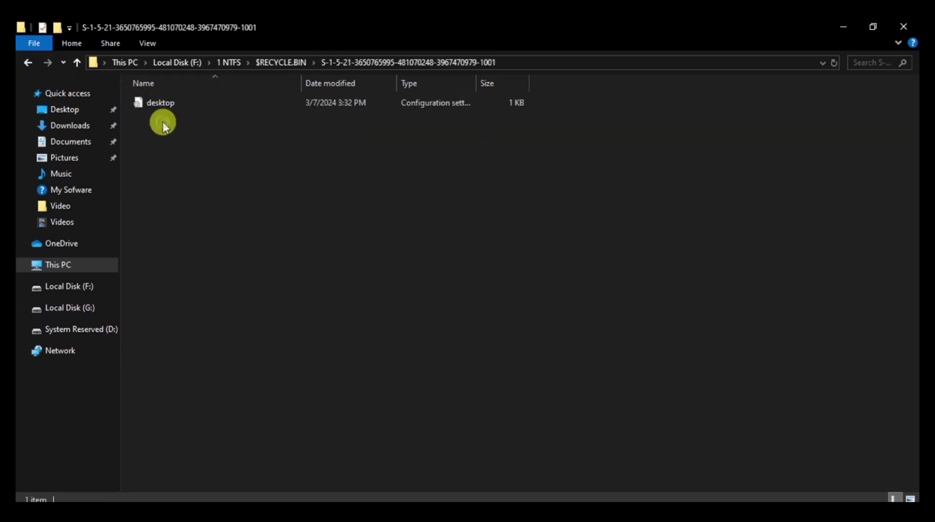
click(34, 59)
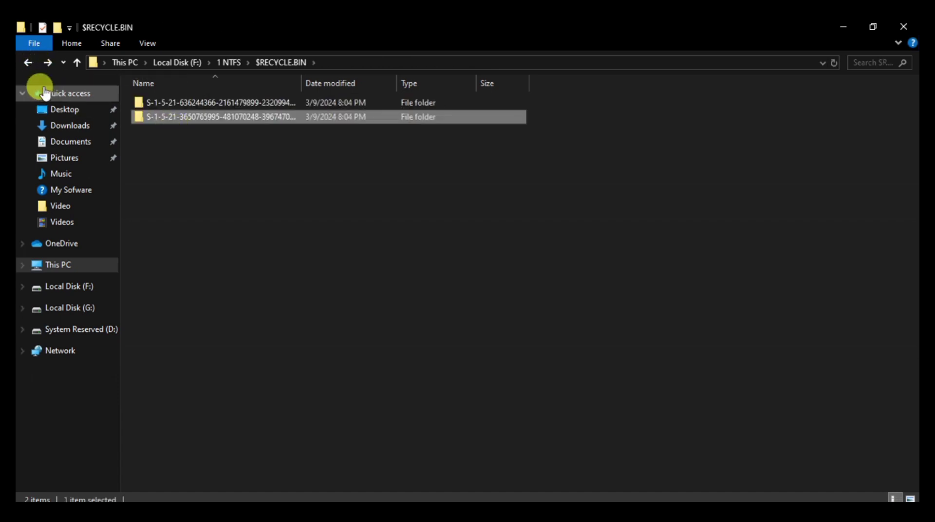
click(29, 63)
key(super+r)
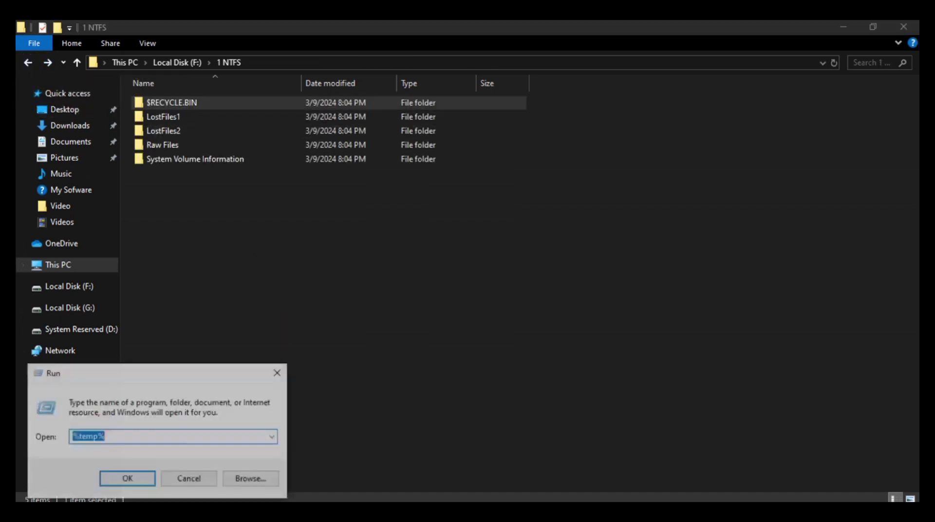
click(277, 376)
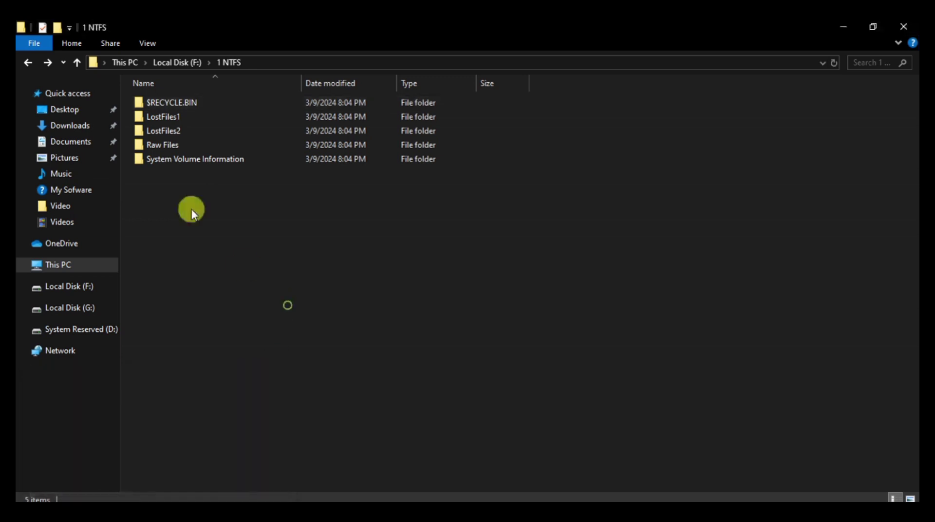
click(34, 62)
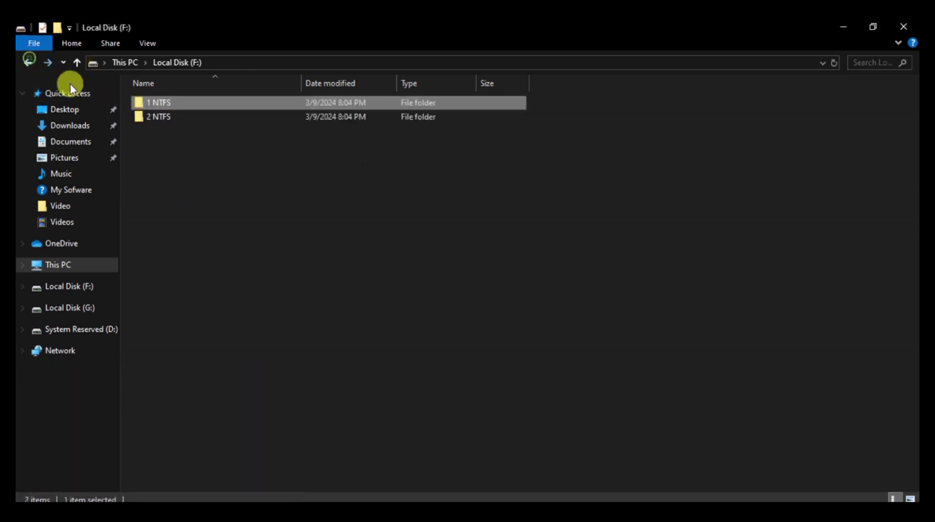
Inspect the recovered LostFiles1 folder inside 1 NTFS, going down through $RmMetadata to the $TxfLog files
double_click(159, 104)
double_click(169, 117)
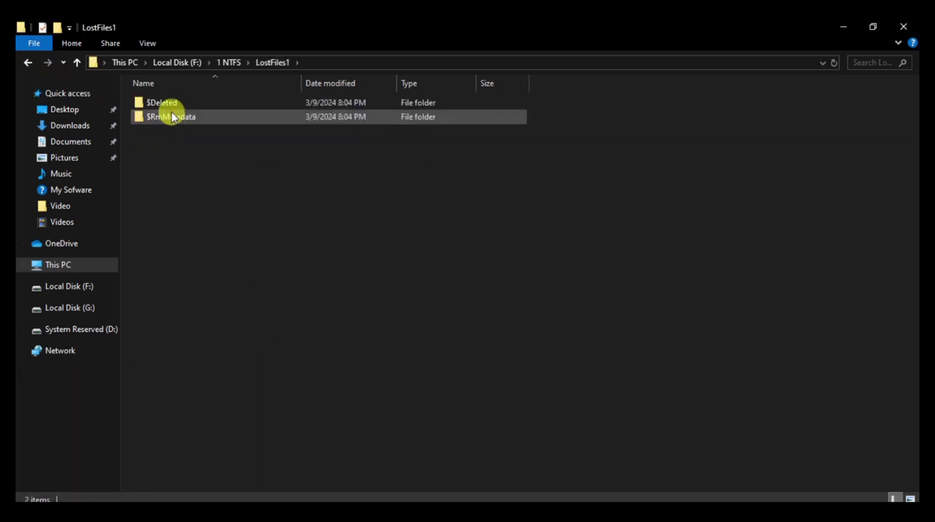
double_click(172, 120)
click(167, 117)
double_click(167, 117)
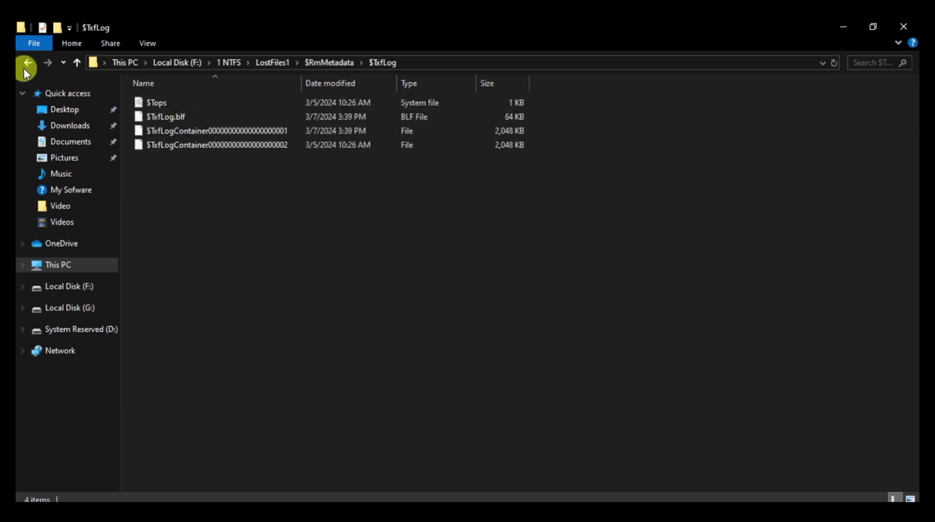
click(23, 59)
click(22, 59)
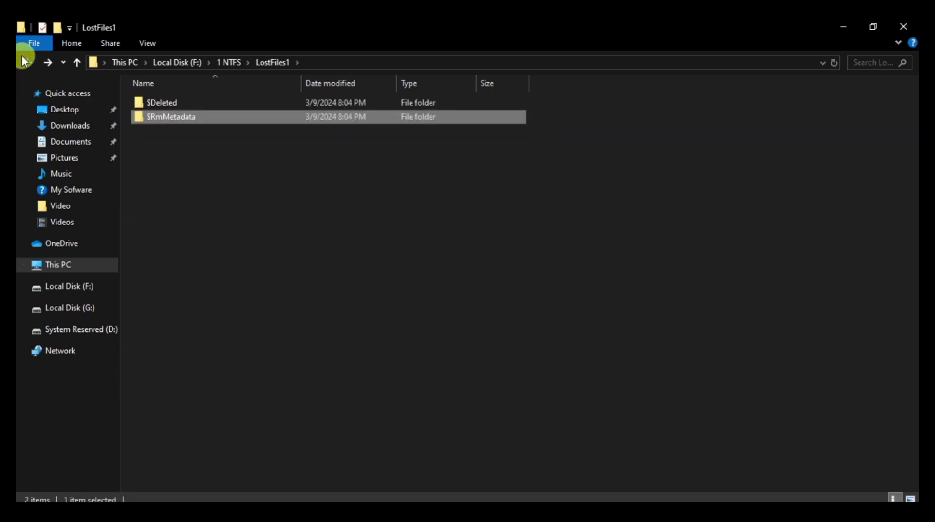
click(22, 59)
Check the True Type Font file folder under Raw Files and the System Volume Information folder, both inside 1 NTFS
double_click(182, 145)
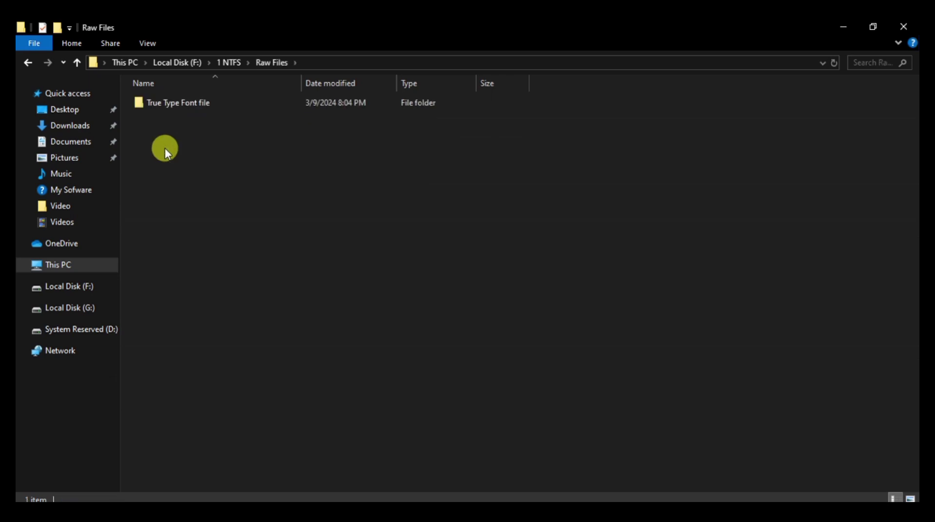
click(171, 107)
double_click(173, 108)
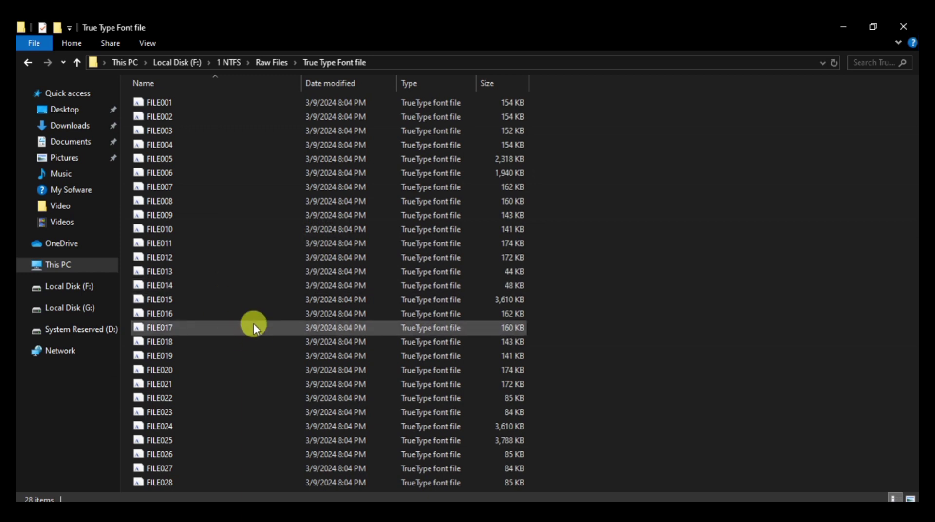
click(32, 69)
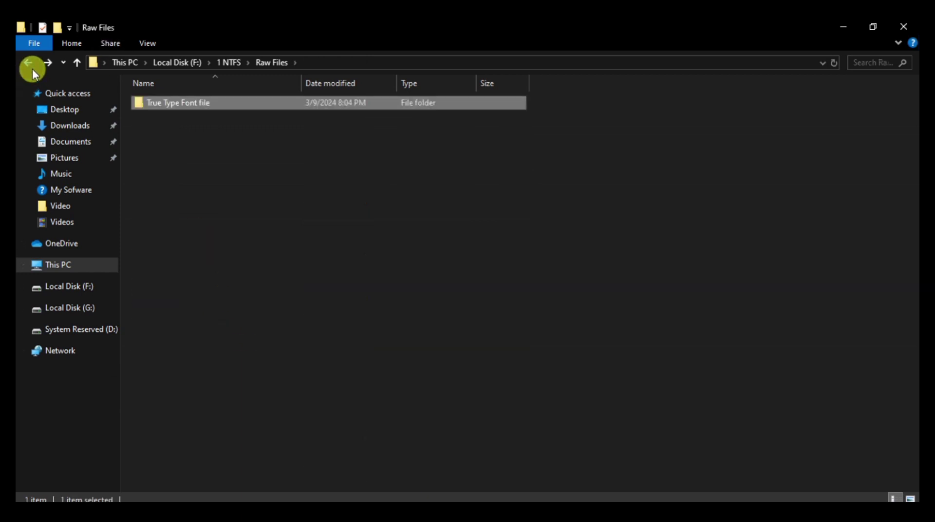
click(32, 69)
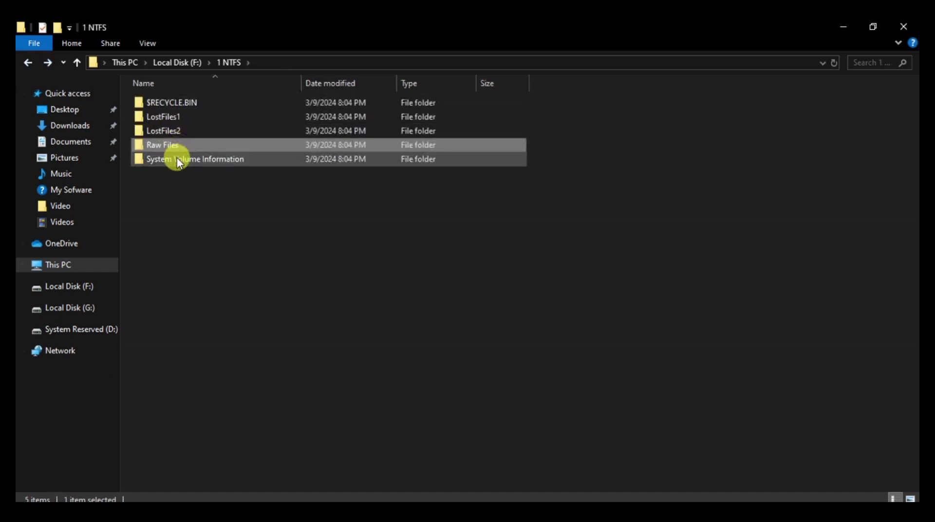
double_click(176, 159)
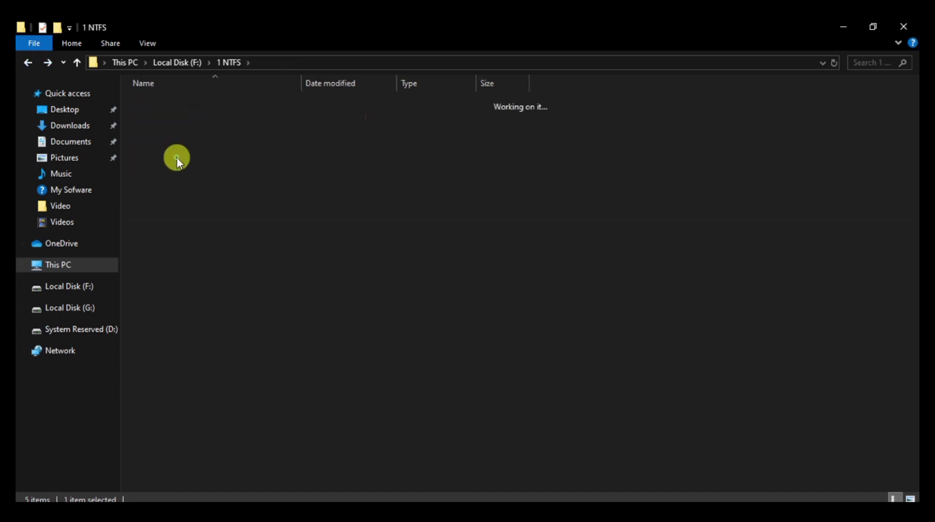
click(26, 60)
click(26, 59)
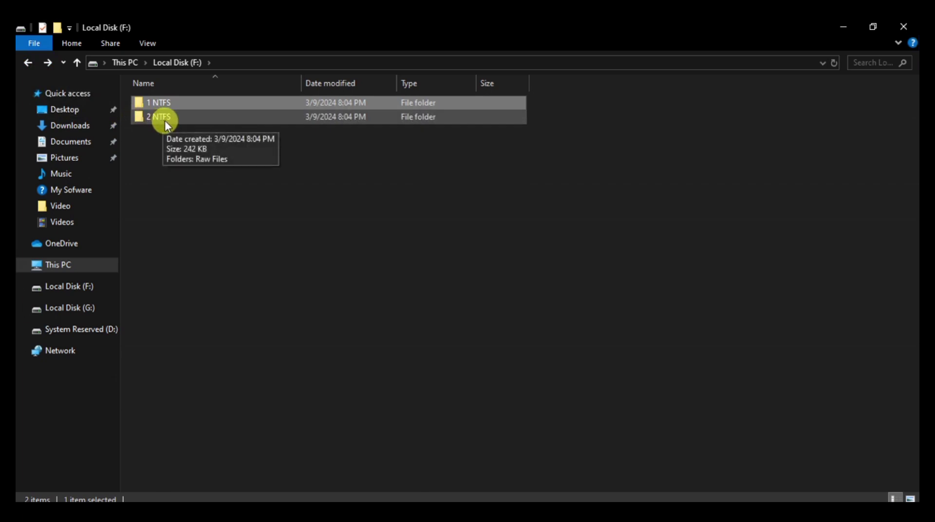
Examine the MOF file and Portable Network Graphic file folders under Raw Files in the 2 NTFS folder
click(165, 121)
double_click(165, 121)
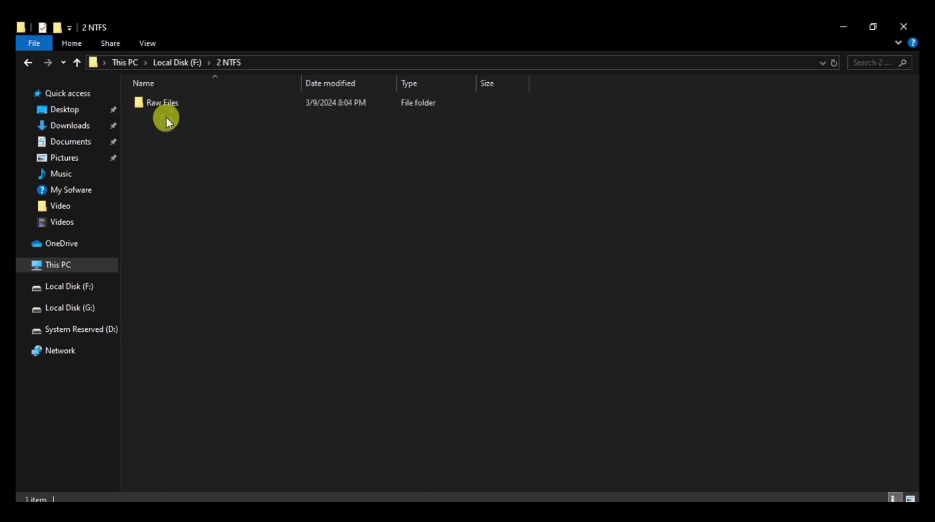
double_click(163, 105)
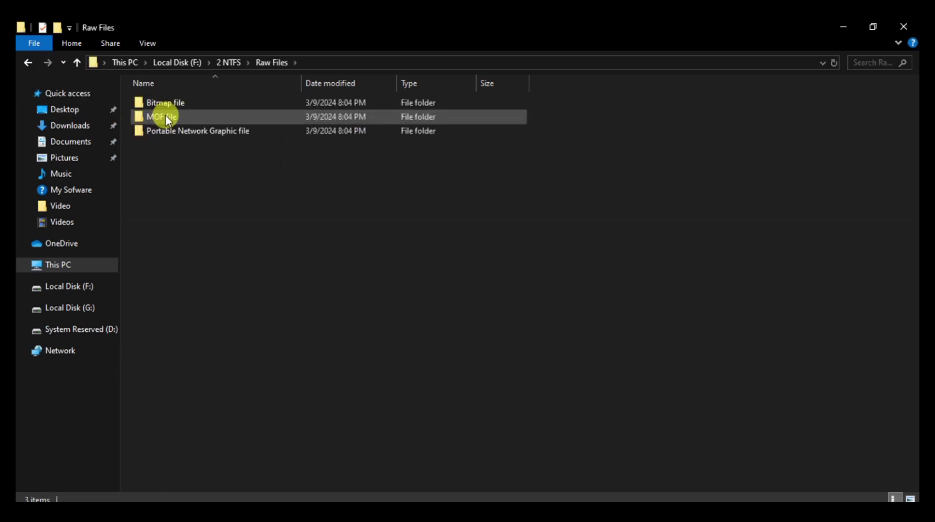
double_click(166, 119)
click(27, 62)
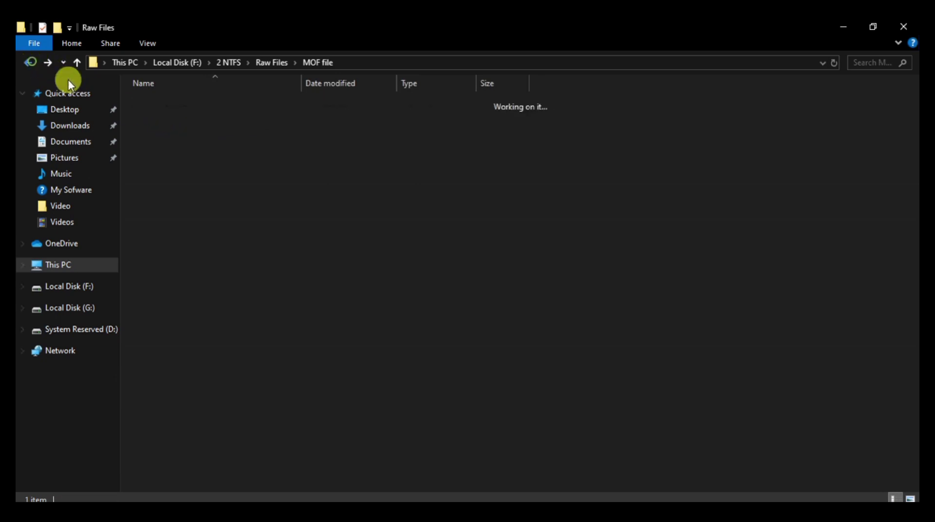
double_click(178, 131)
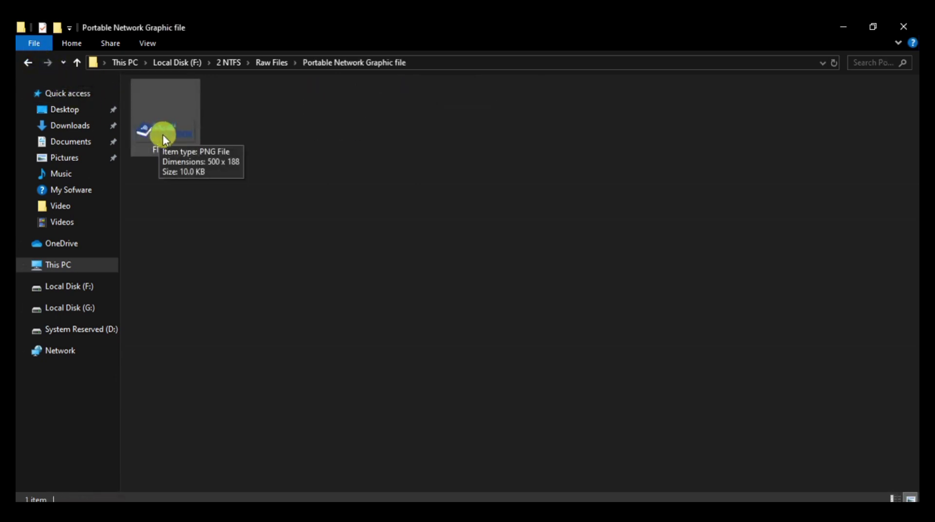
Go back to This PC, recheck the top-level folders of Local Disk (F:), and return to the drive overview
click(33, 62)
click(33, 62)
click(33, 62)
click(33, 62)
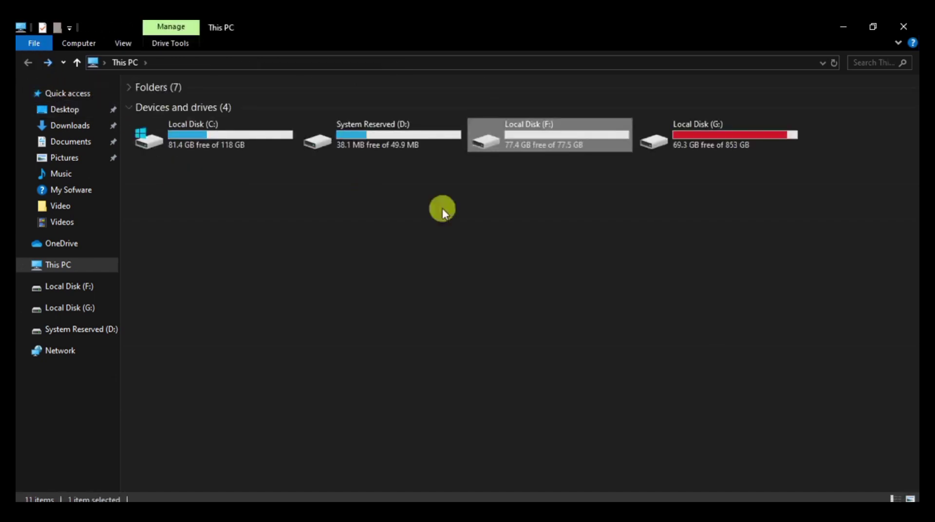
double_click(528, 128)
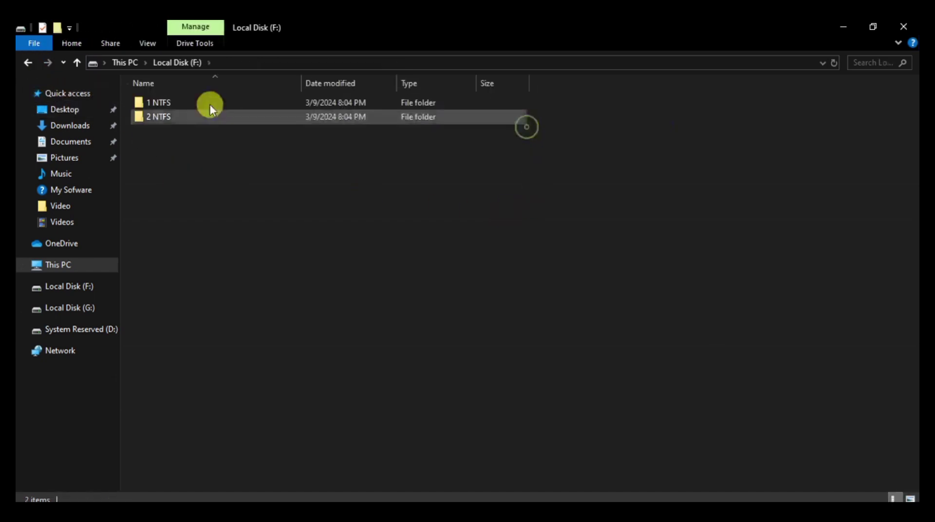
click(25, 62)
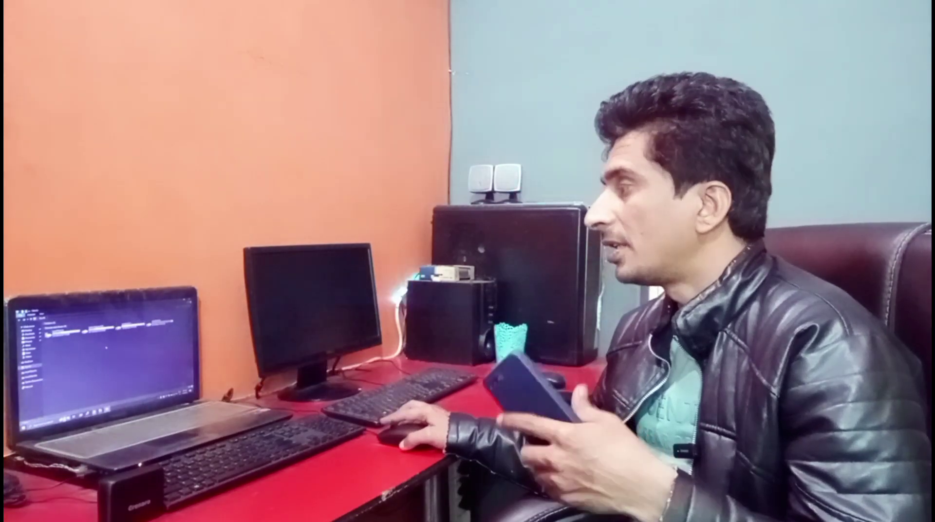